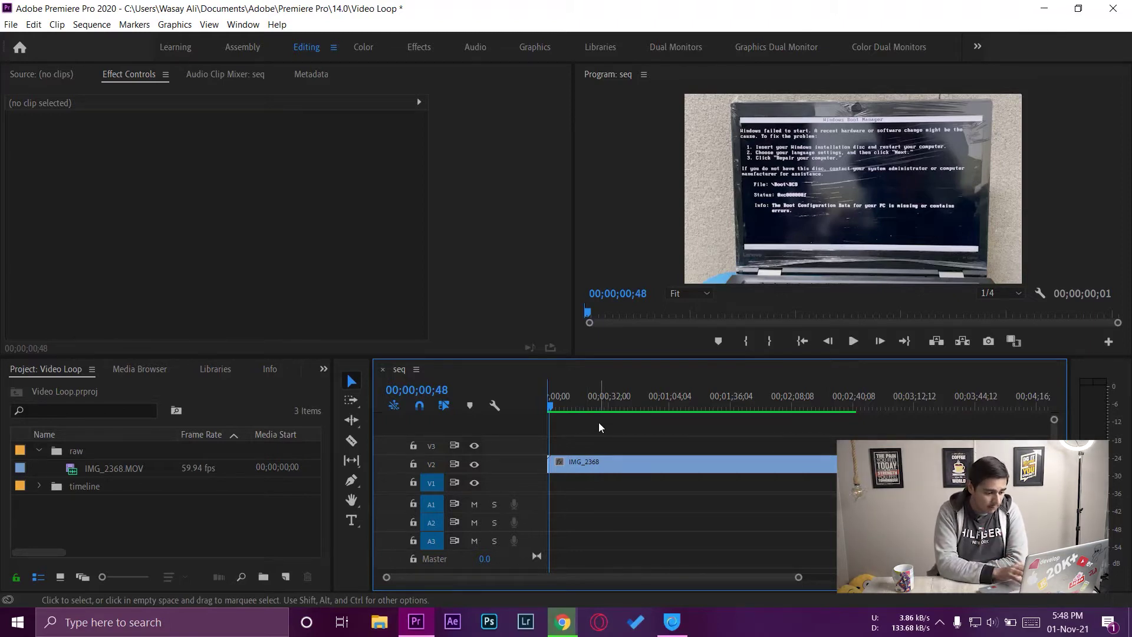
- Play sequence seq to check the IMG_2368 clip on track V2
{"action": "key", "text": "space"}
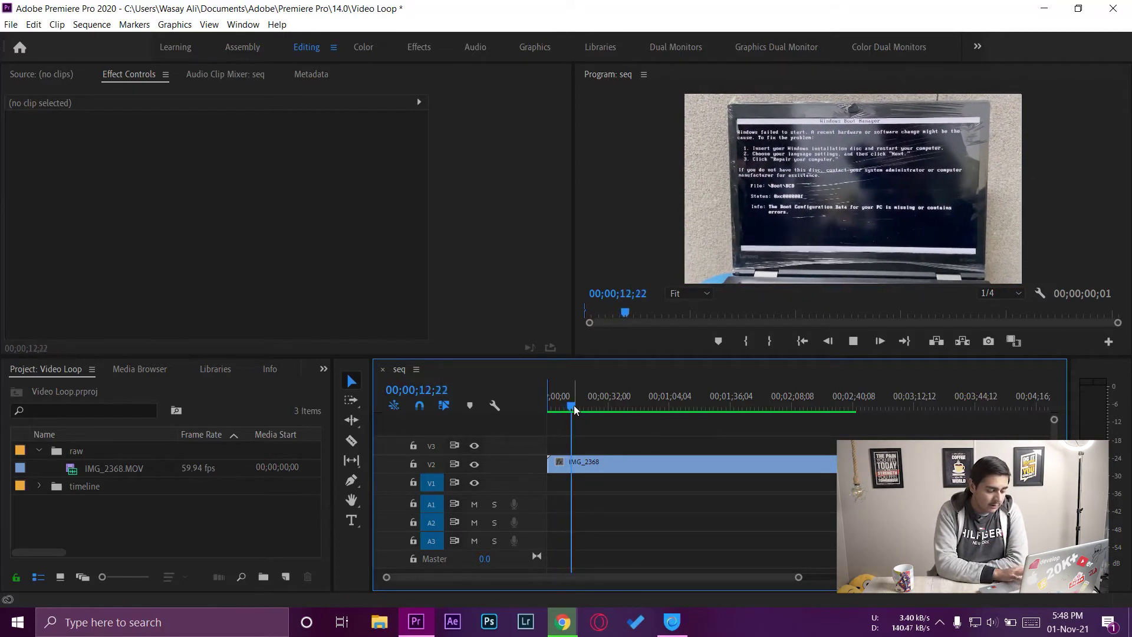
- Preview IMG_2368.MOV past the one-minute mark to about 00;01;17;14, then save the Video Loop project
{"action": "left_click_drag", "start_coordinate": [575, 411], "coordinate": [664, 429]}
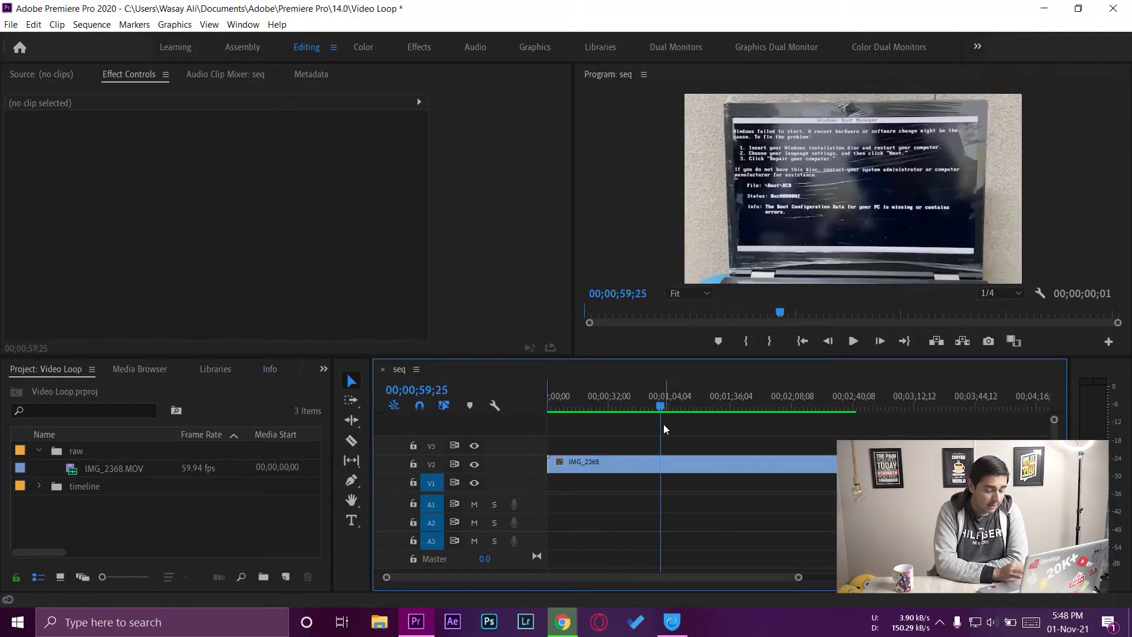
{"action": "key", "text": "space"}
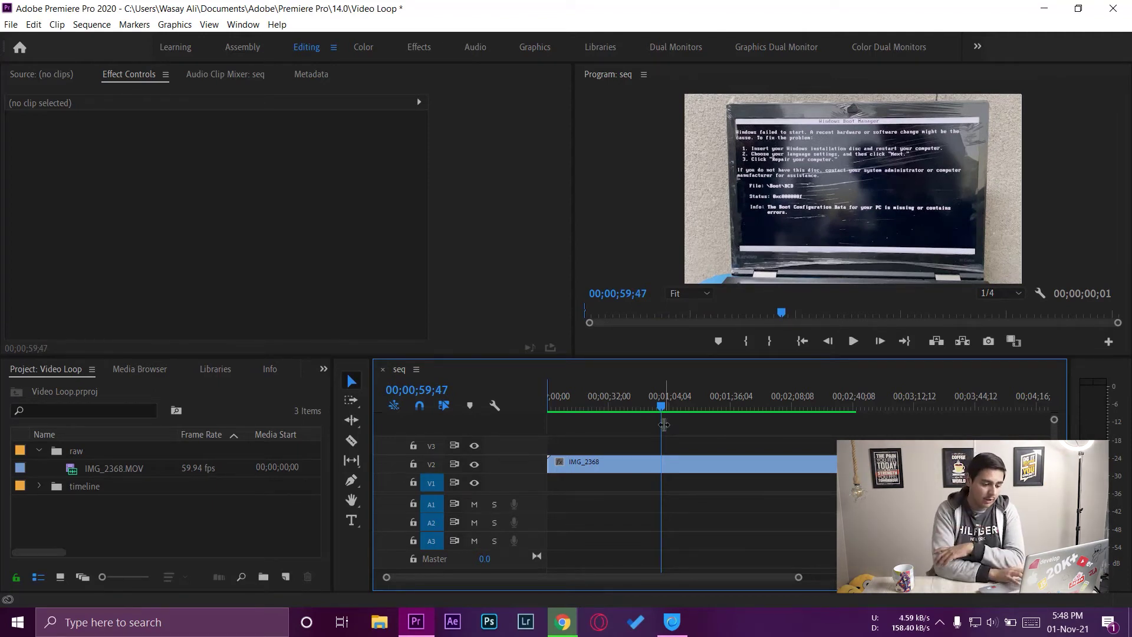
{"action": "left_click_drag", "start_coordinate": [663, 423], "coordinate": [696, 418]}
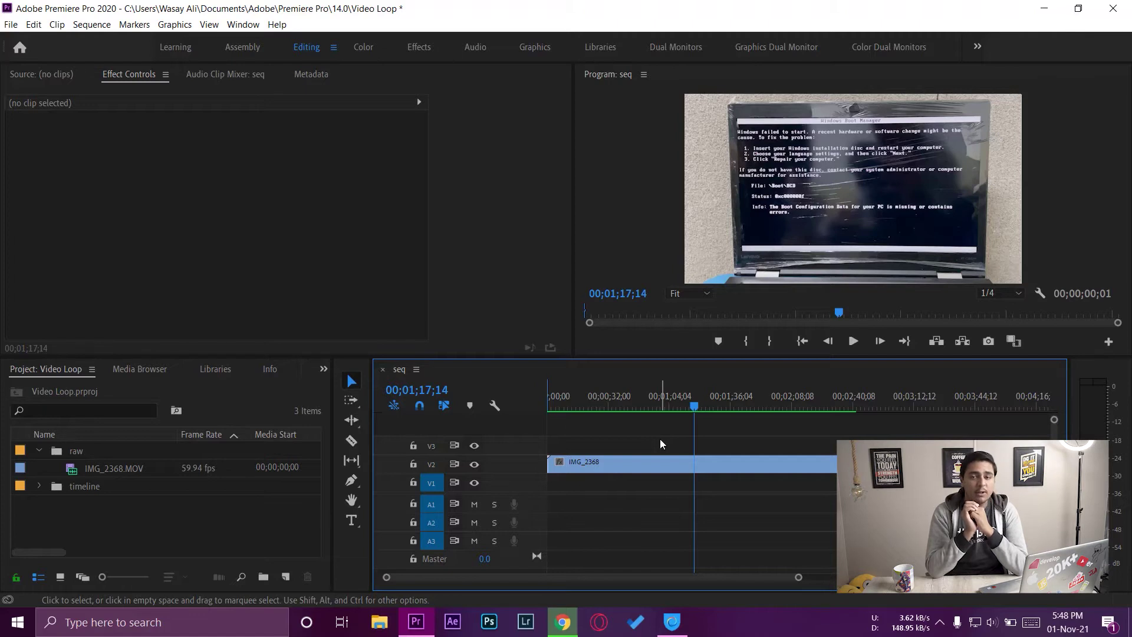
{"action": "key", "text": "ctrl+s"}
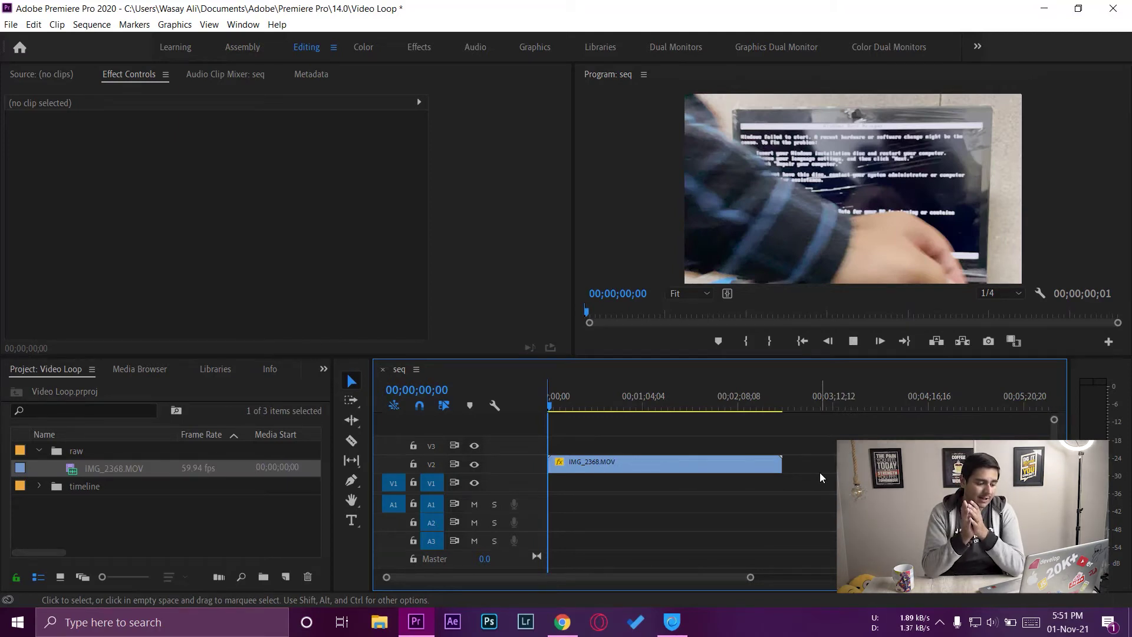
- Select the IMG_2368.MOV clip and mark an out point at its end
{"action": "left_click", "coordinate": [723, 470]}
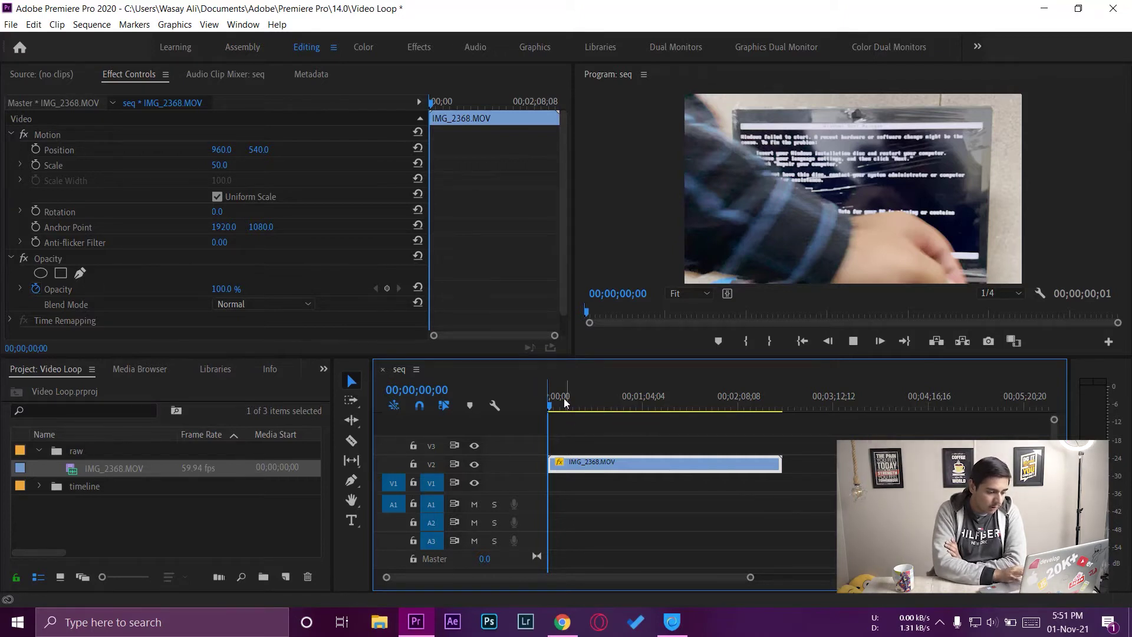
{"action": "left_click_drag", "start_coordinate": [551, 406], "coordinate": [785, 416]}
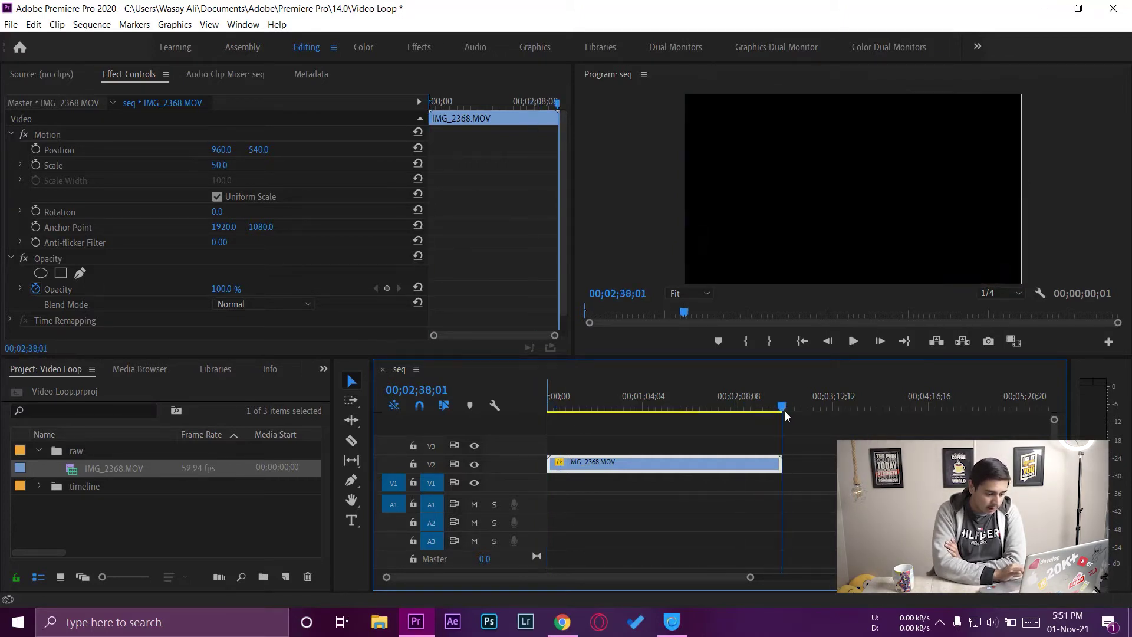
{"action": "key", "text": "o"}
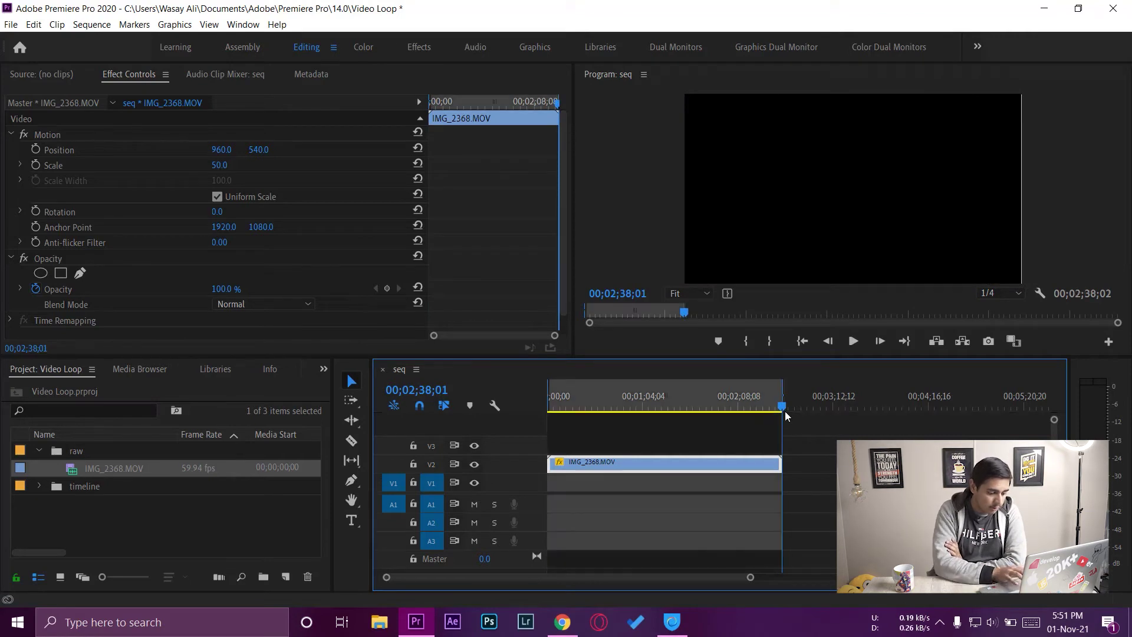
{"action": "left_click_drag", "start_coordinate": [784, 415], "coordinate": [666, 409]}
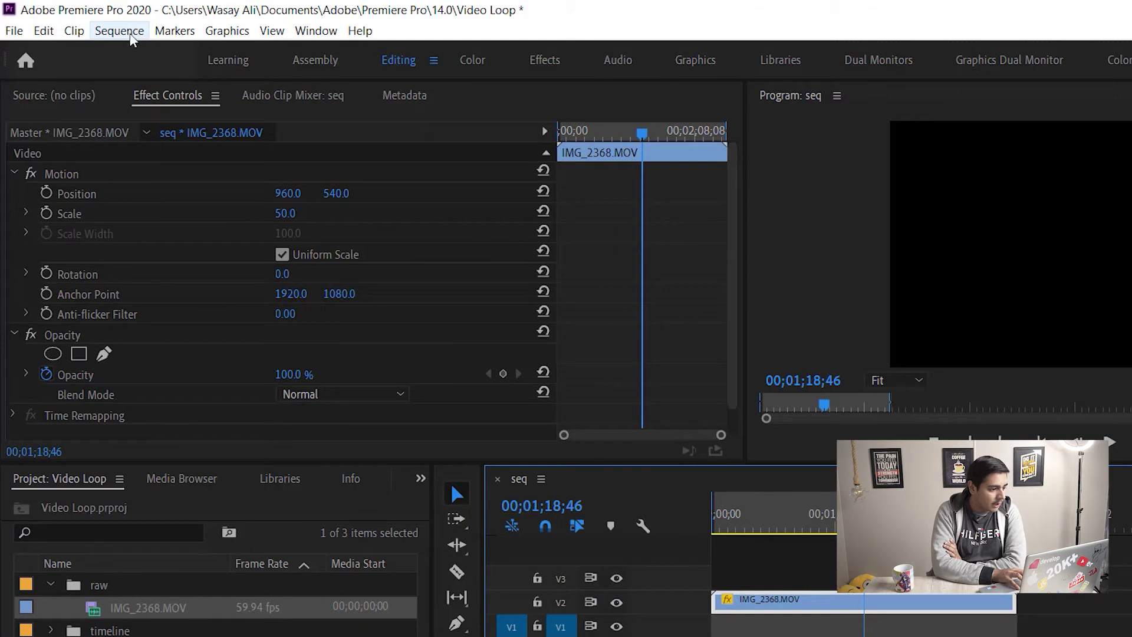
- Start Sequence > Render In to Out, cancel it, deselect the clip, and minimize Premiere
{"action": "left_click", "coordinate": [119, 31]}
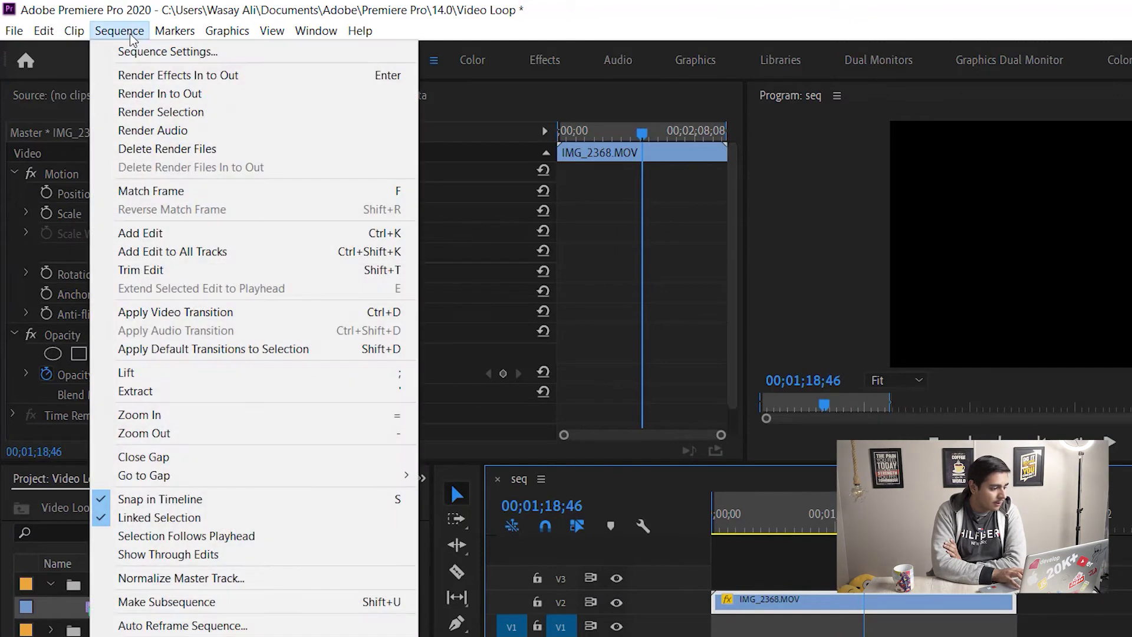
{"action": "left_click", "coordinate": [160, 95]}
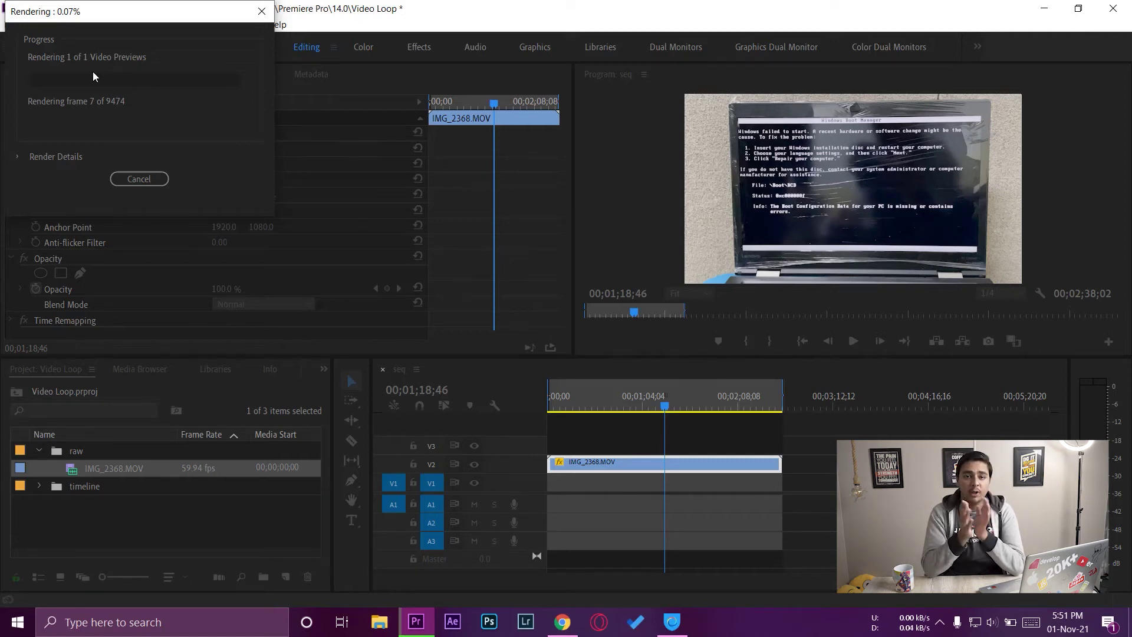
{"action": "left_click", "coordinate": [162, 180]}
{"action": "key", "text": "ctrl+shift+a"}
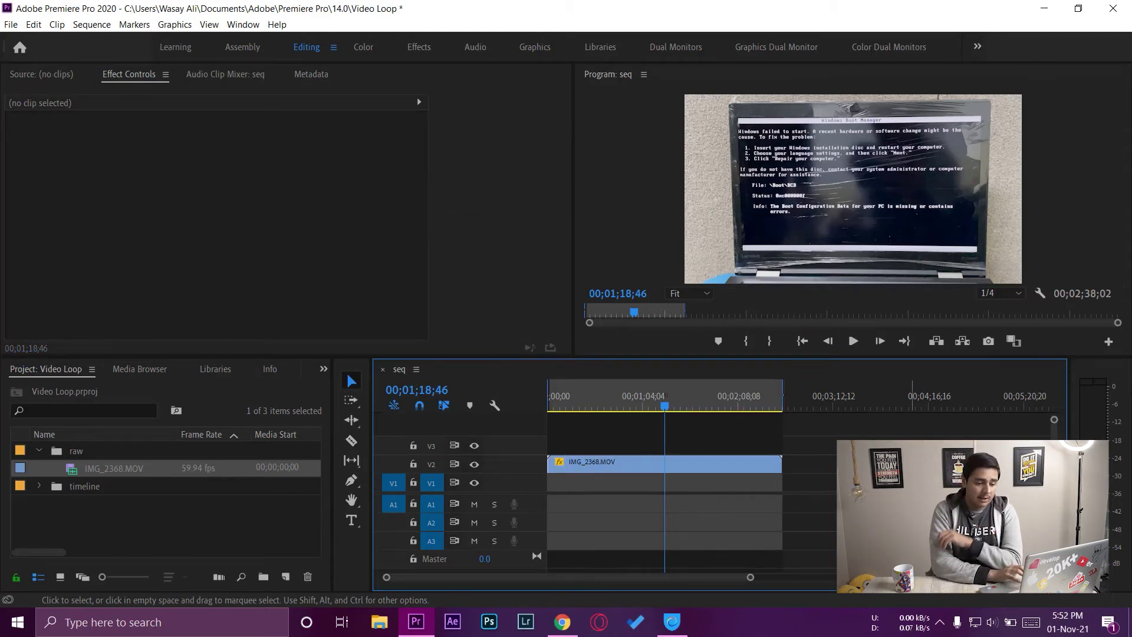
{"action": "left_click", "coordinate": [1044, 9]}
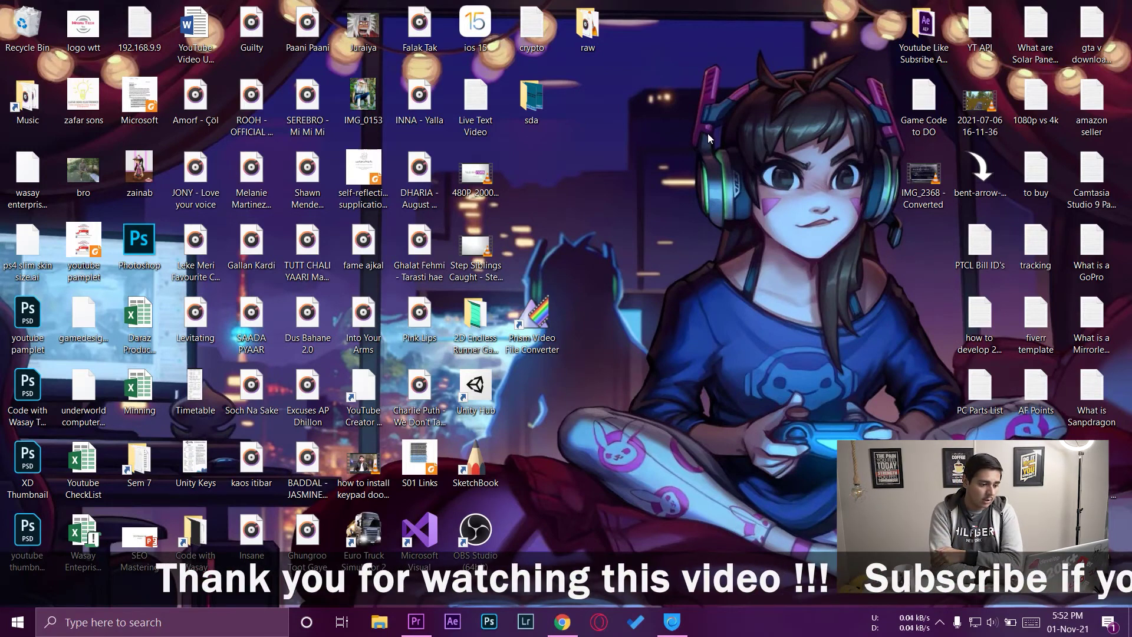
- In the raw folder, confirm the original IMG_2368 file is a .mov, then close the folder
{"action": "double_click", "coordinate": [588, 26]}
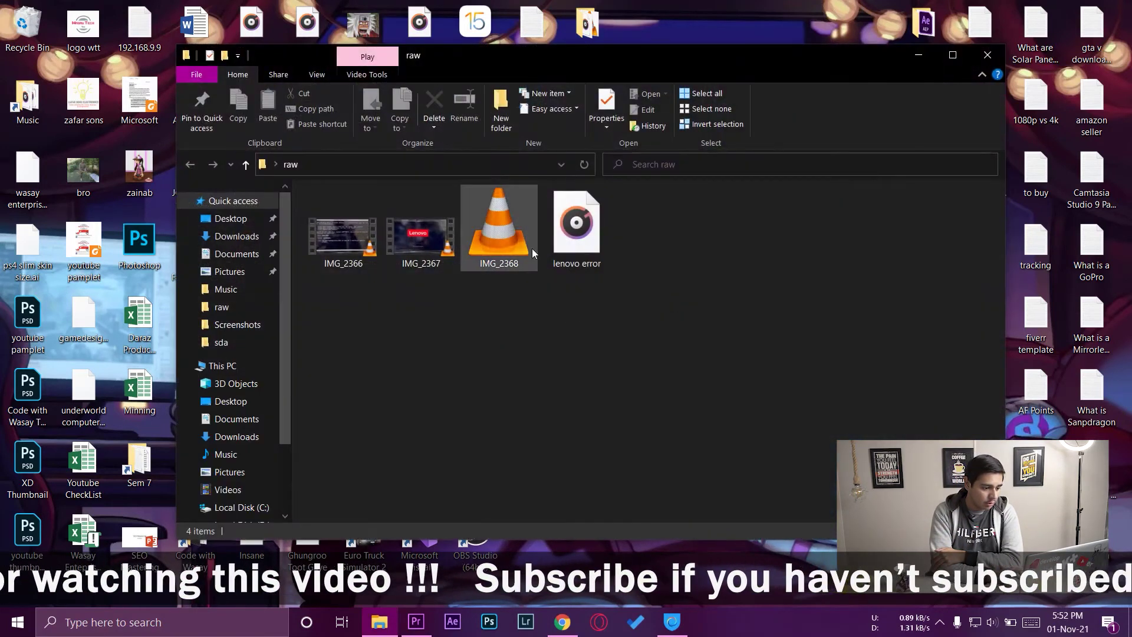
{"action": "right_click", "coordinate": [510, 238]}
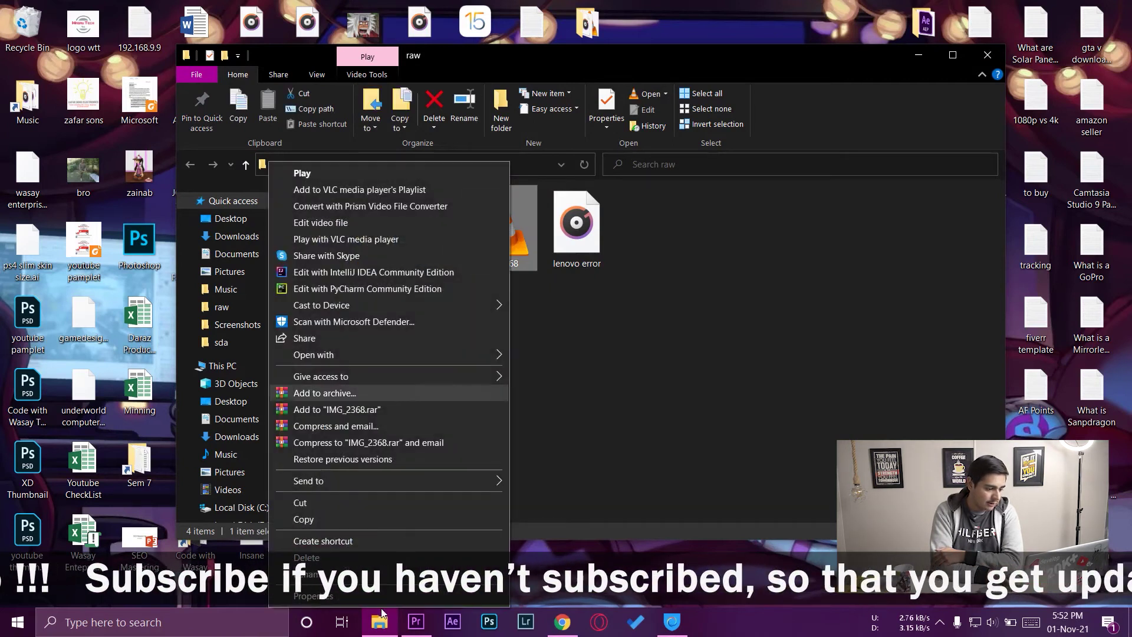
{"action": "left_click", "coordinate": [365, 598]}
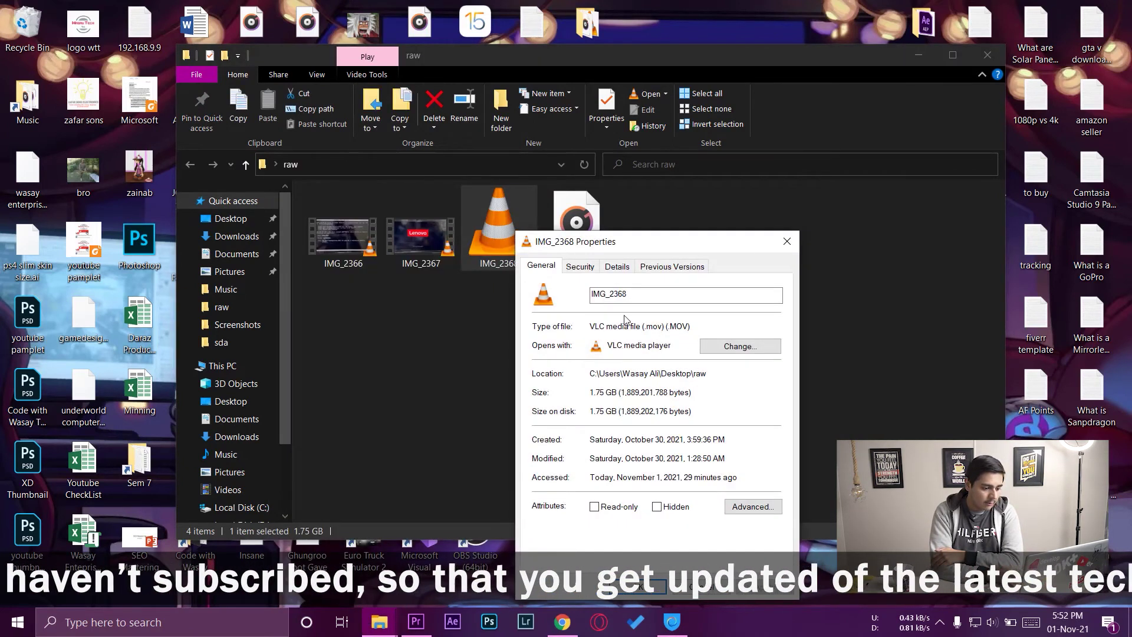
{"action": "double_click", "coordinate": [647, 327]}
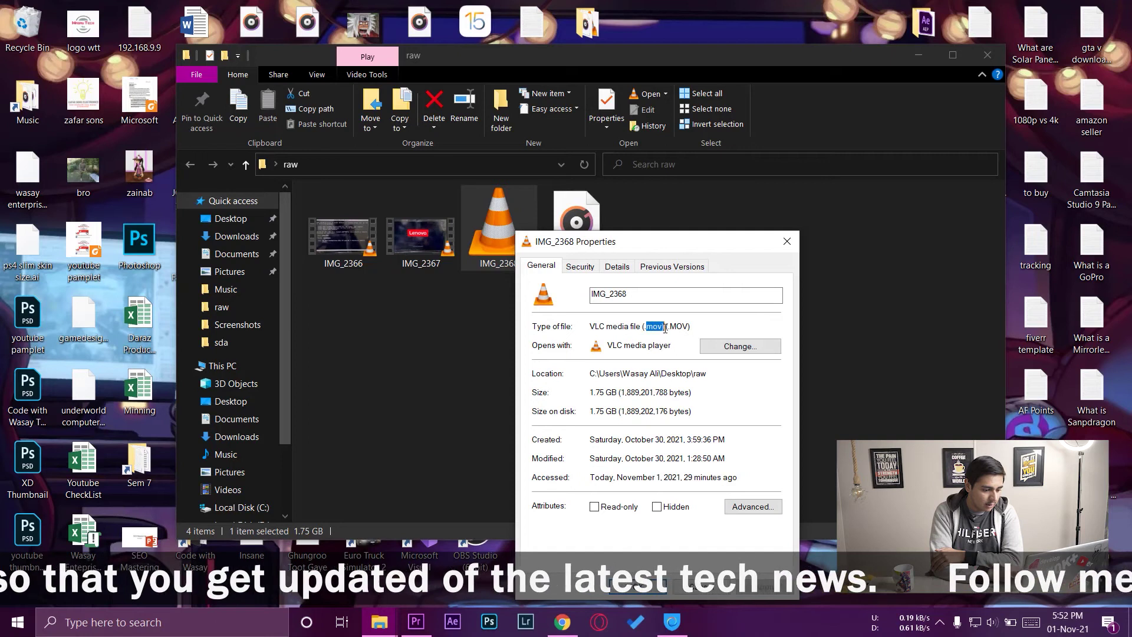
{"action": "left_click", "coordinate": [793, 243]}
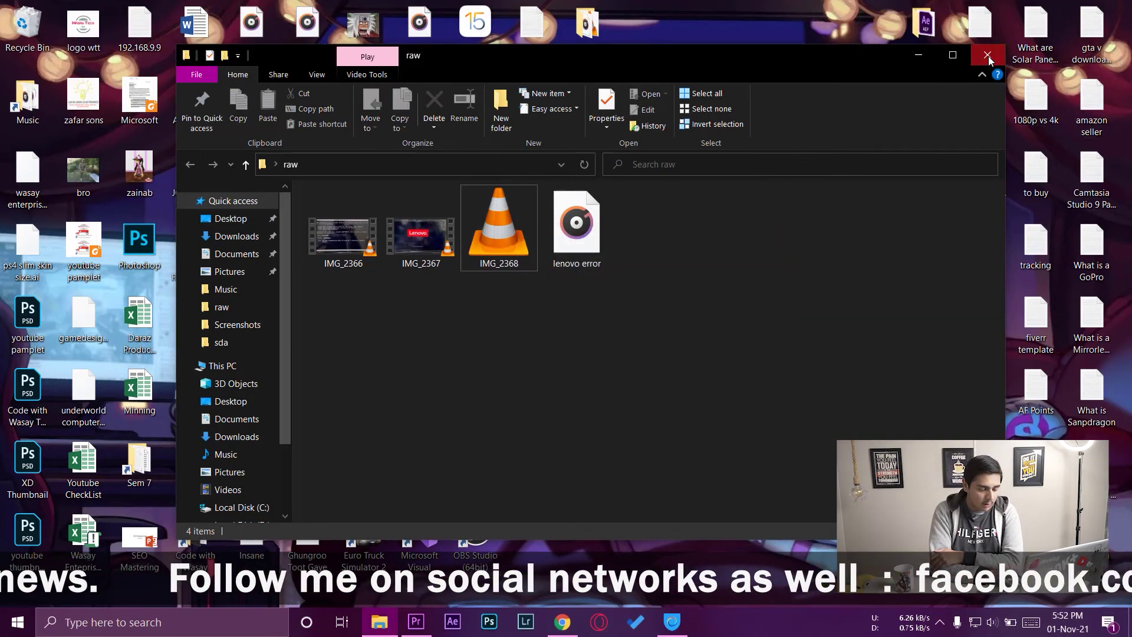
{"action": "key", "text": "alt+F4"}
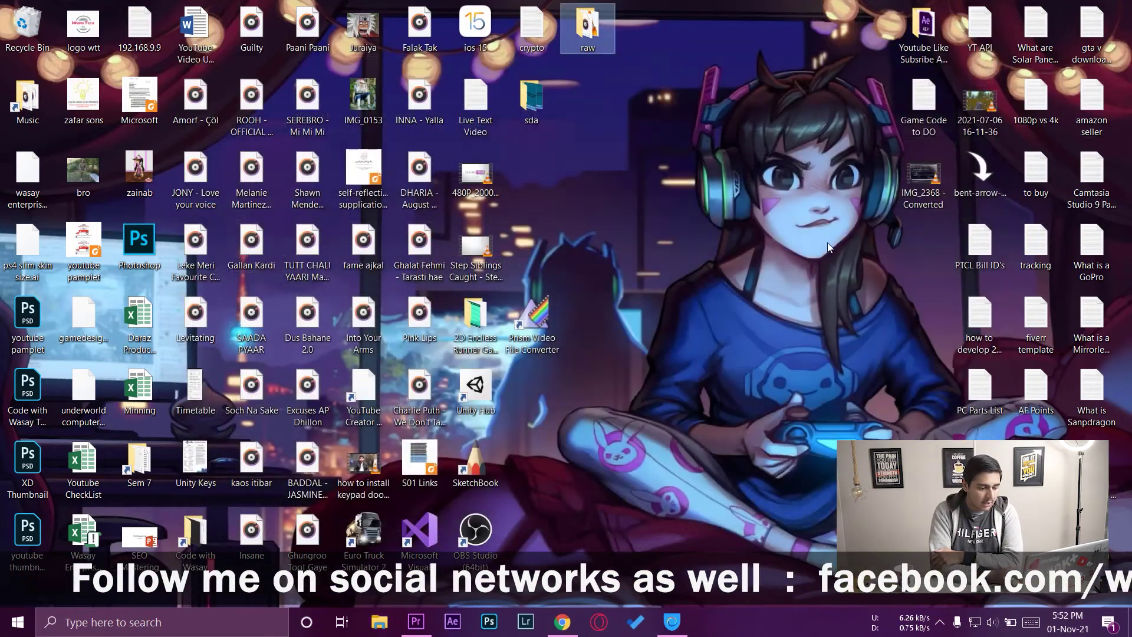
- Check IMG_2368 - Converted's properties: .mp4, 3840×2160, 59.94 fps
{"action": "right_click", "coordinate": [931, 177]}
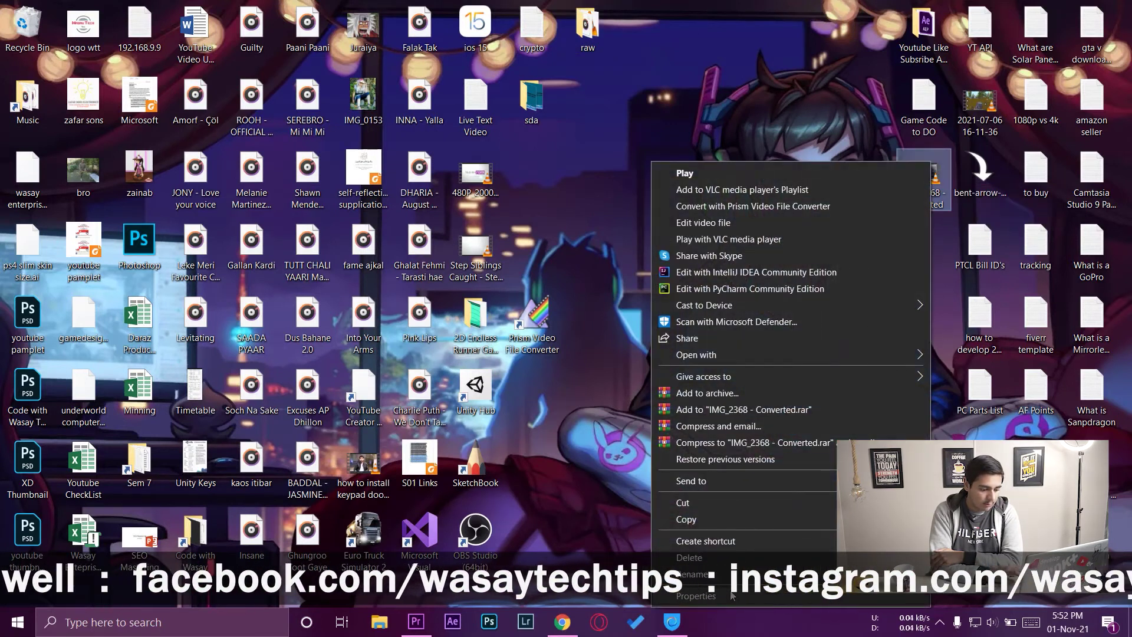
{"action": "left_click", "coordinate": [731, 596]}
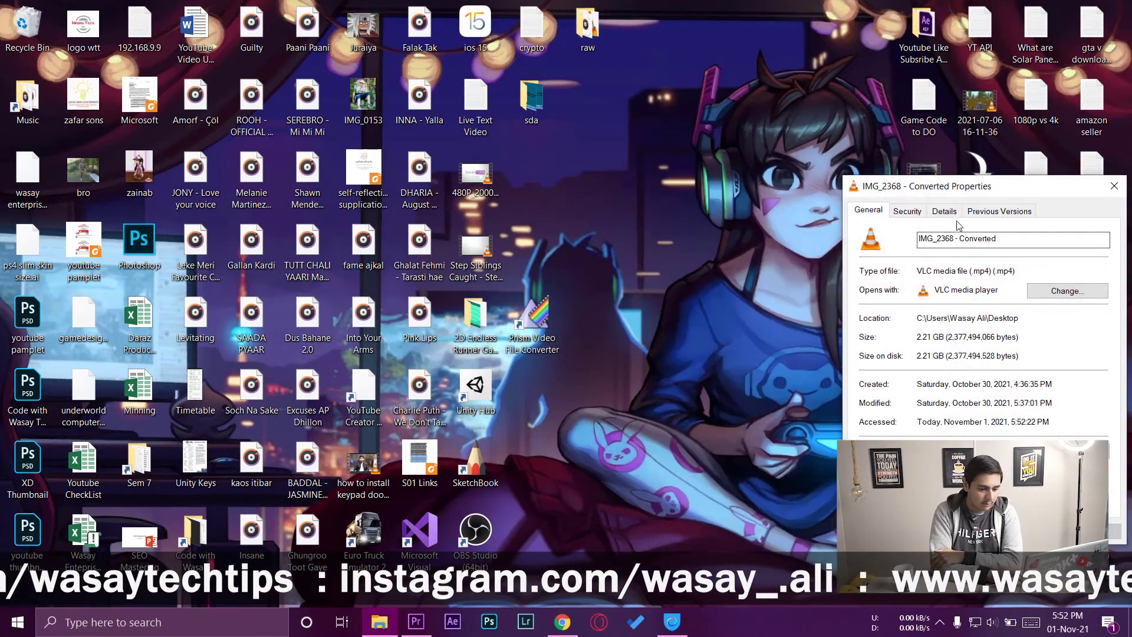
{"action": "left_click", "coordinate": [948, 212]}
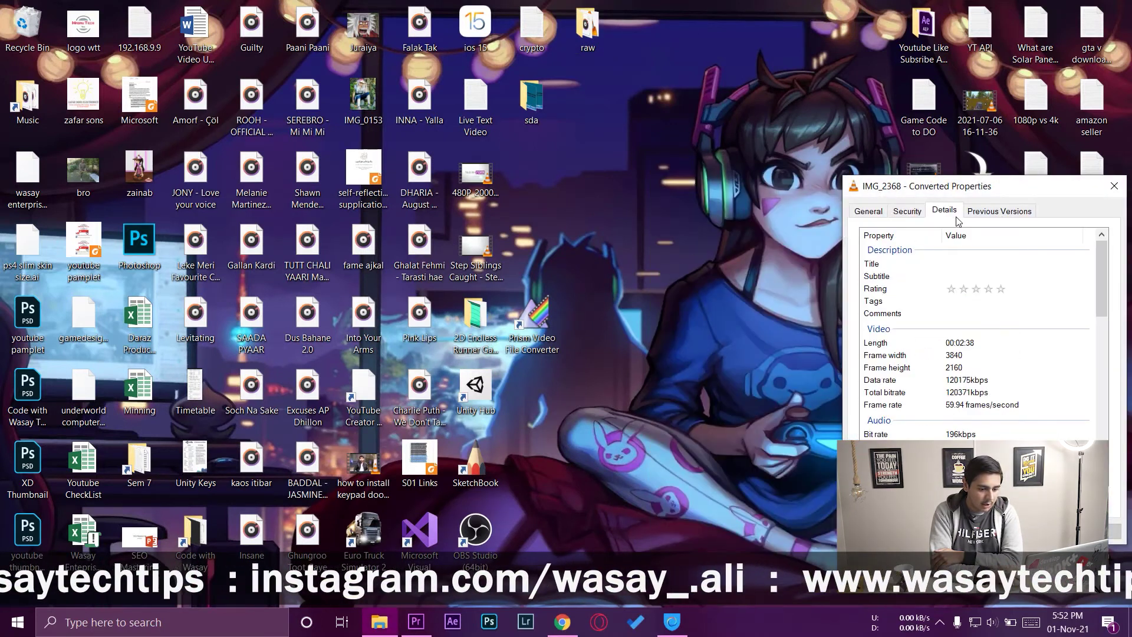
{"action": "left_click", "coordinate": [869, 211]}
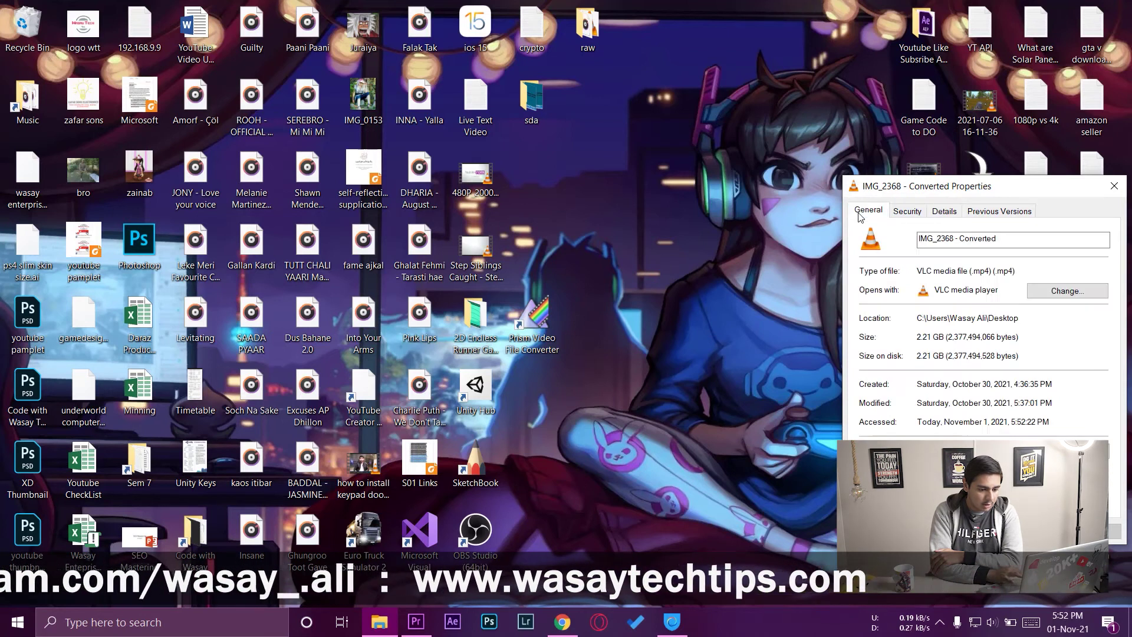
{"action": "right_click", "coordinate": [988, 274]}
{"action": "left_click", "coordinate": [1115, 188]}
{"action": "left_click", "coordinate": [1114, 187]}
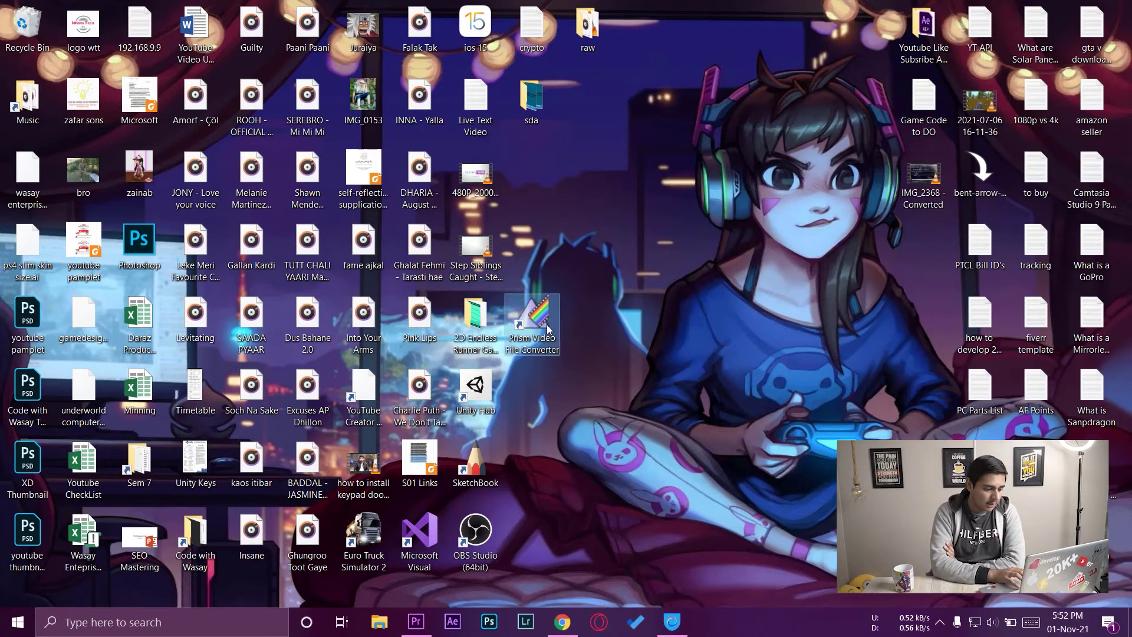
- Launch Prism Video File Converter, skim the NCH web page in Chrome, then minimize Chrome
{"action": "double_click", "coordinate": [558, 312]}
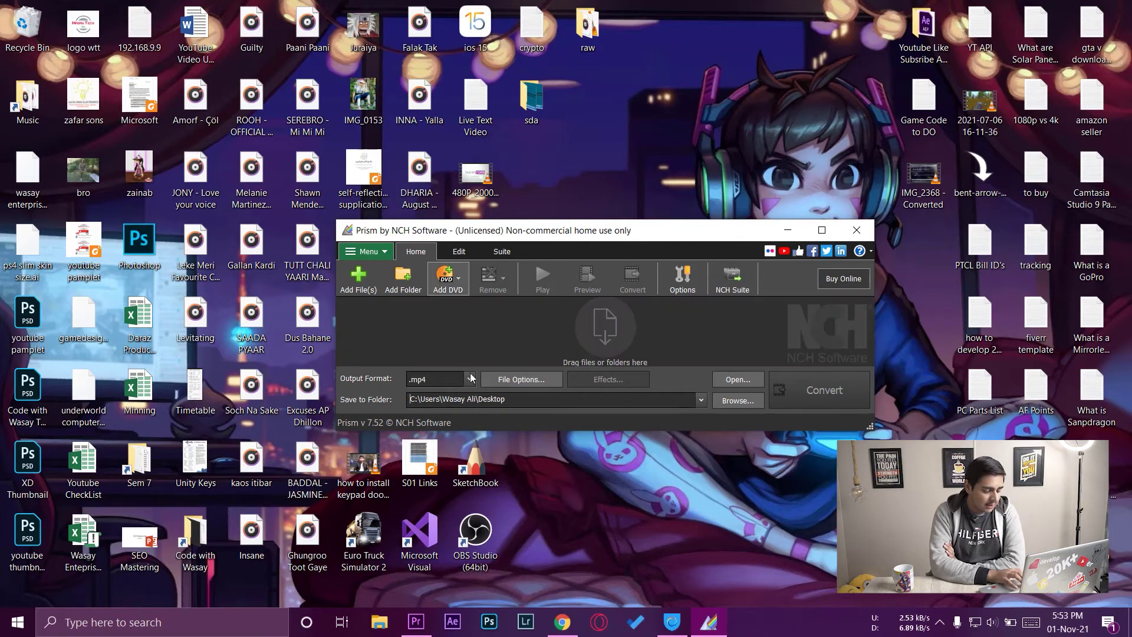
{"action": "left_click", "coordinate": [576, 620]}
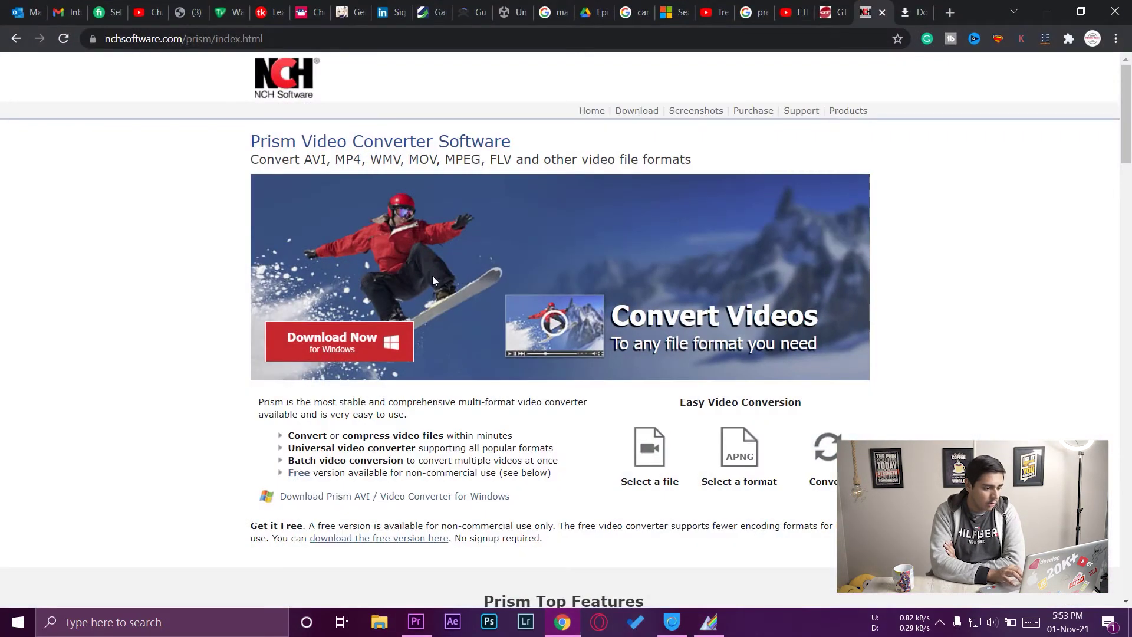
{"action": "scroll", "coordinate": [510, 314], "scroll_direction": "down", "scroll_amount": 14}
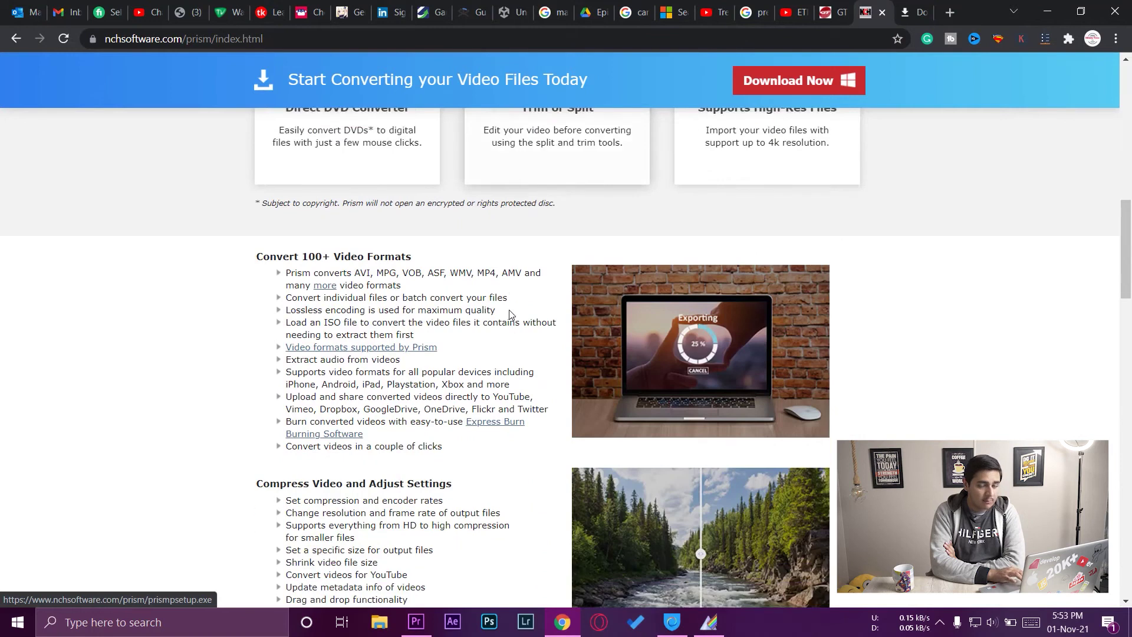
{"action": "scroll", "coordinate": [509, 314], "scroll_direction": "down", "scroll_amount": 9}
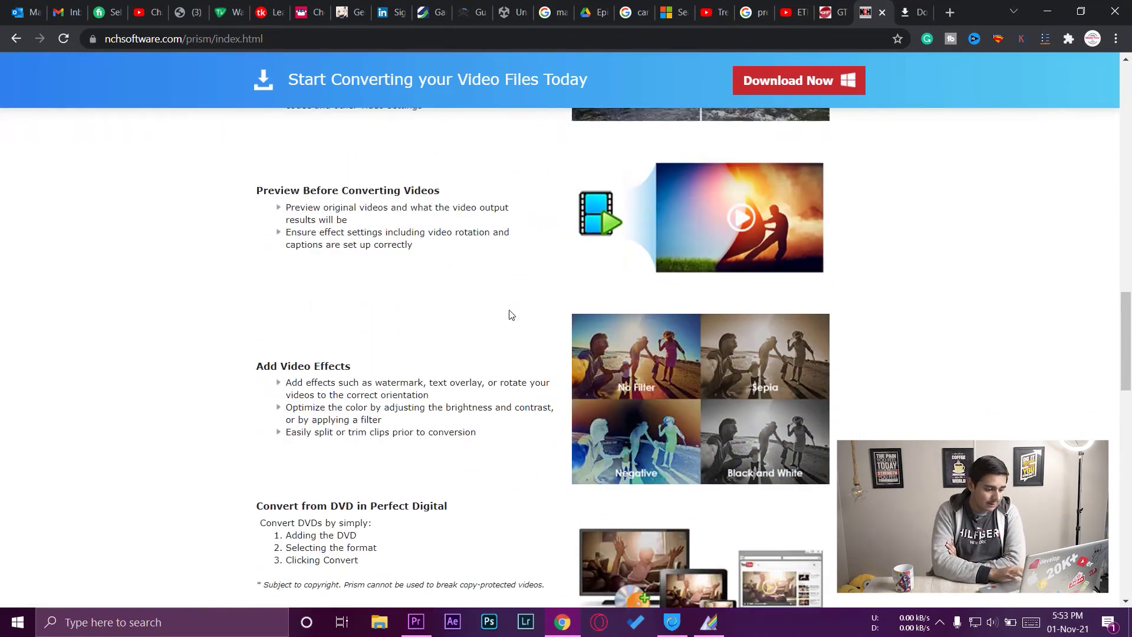
{"action": "scroll", "coordinate": [801, 242], "scroll_direction": "up", "scroll_amount": 7}
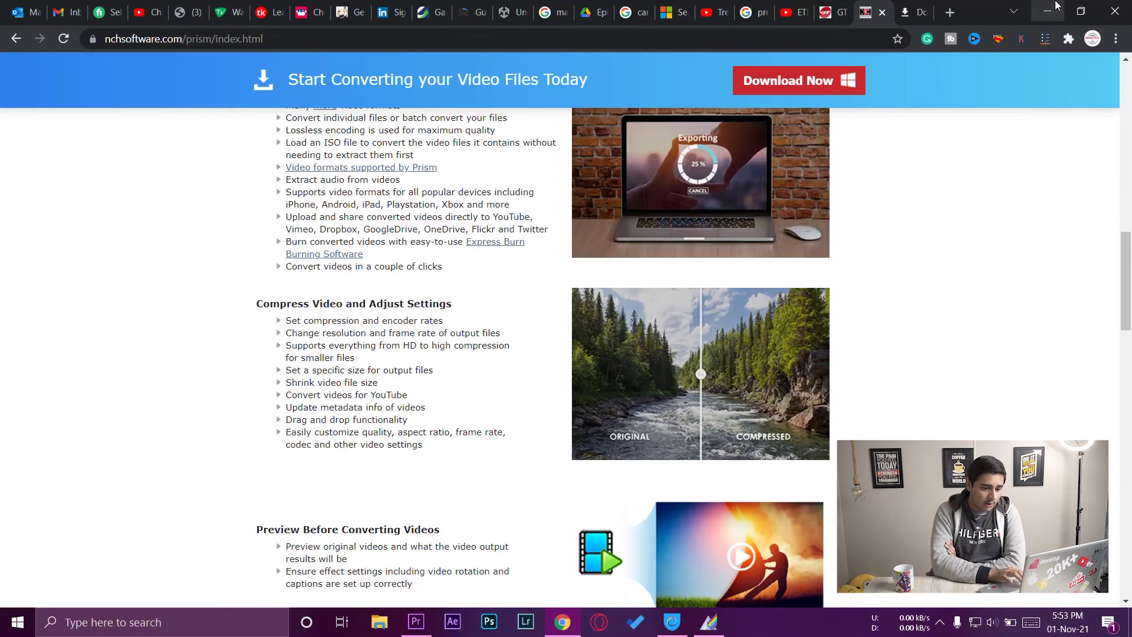
{"action": "left_click", "coordinate": [1047, 12]}
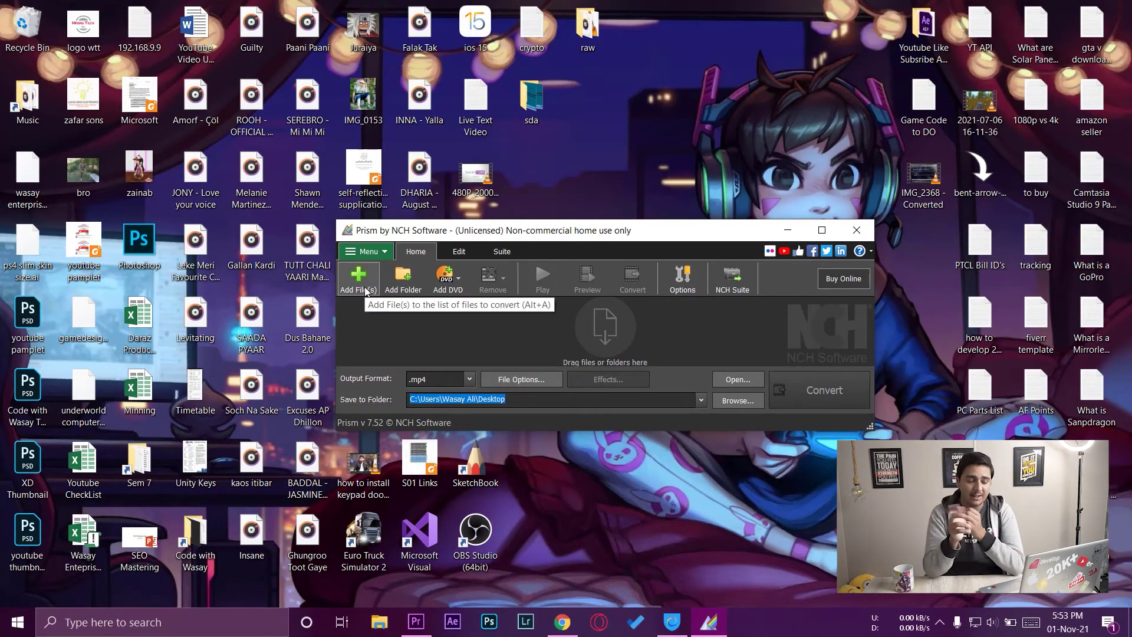
- Add IMG_2368 to Prism's conversion list
{"action": "left_click", "coordinate": [363, 286]}
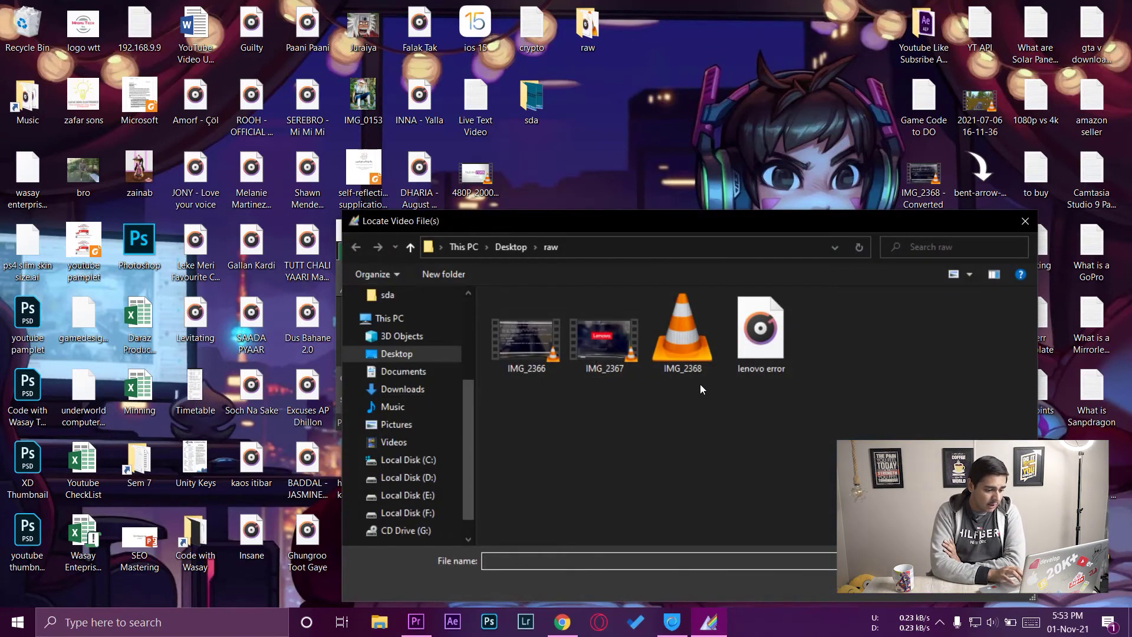
{"action": "left_click", "coordinate": [689, 359]}
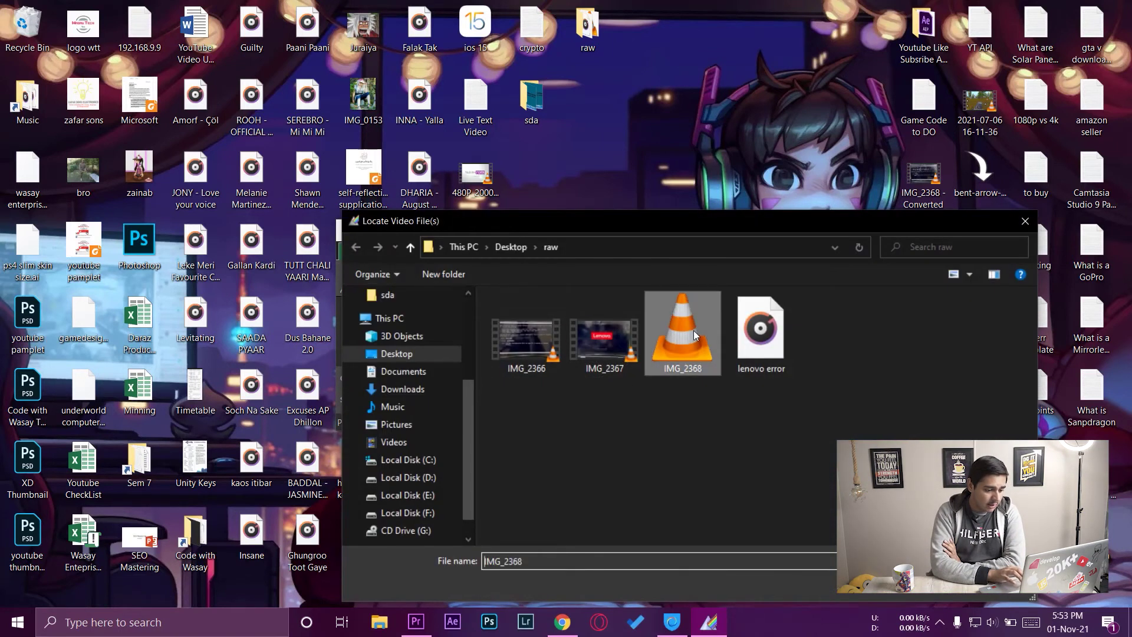
{"action": "left_click", "coordinate": [934, 590]}
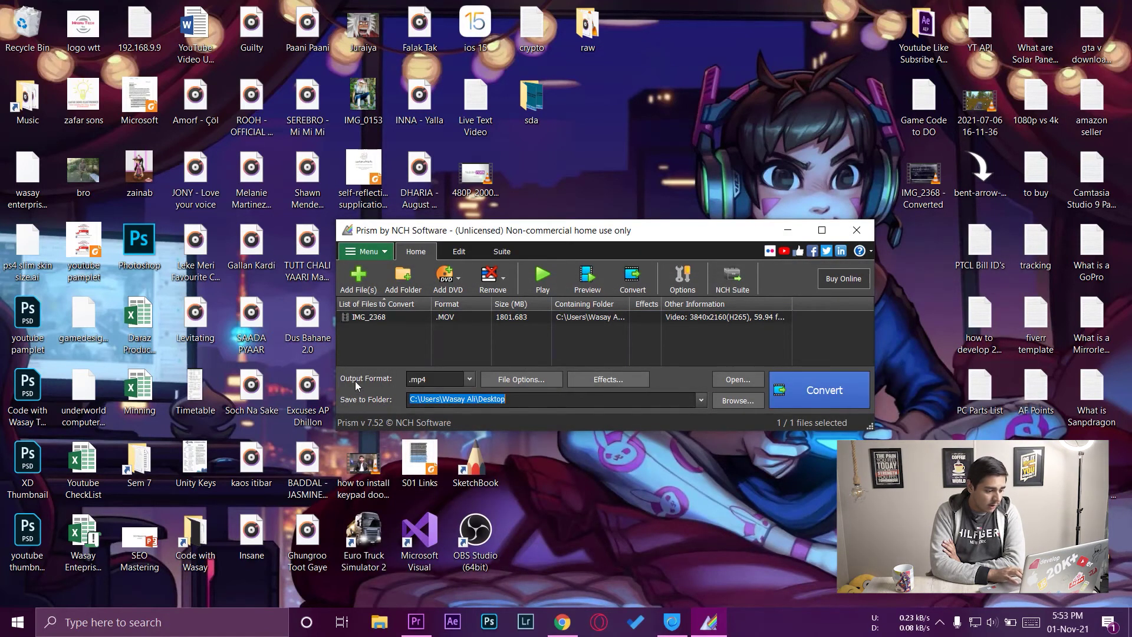
- Keep .mp4 as output format and Desktop as save folder, then start converting
{"action": "left_click", "coordinate": [458, 378]}
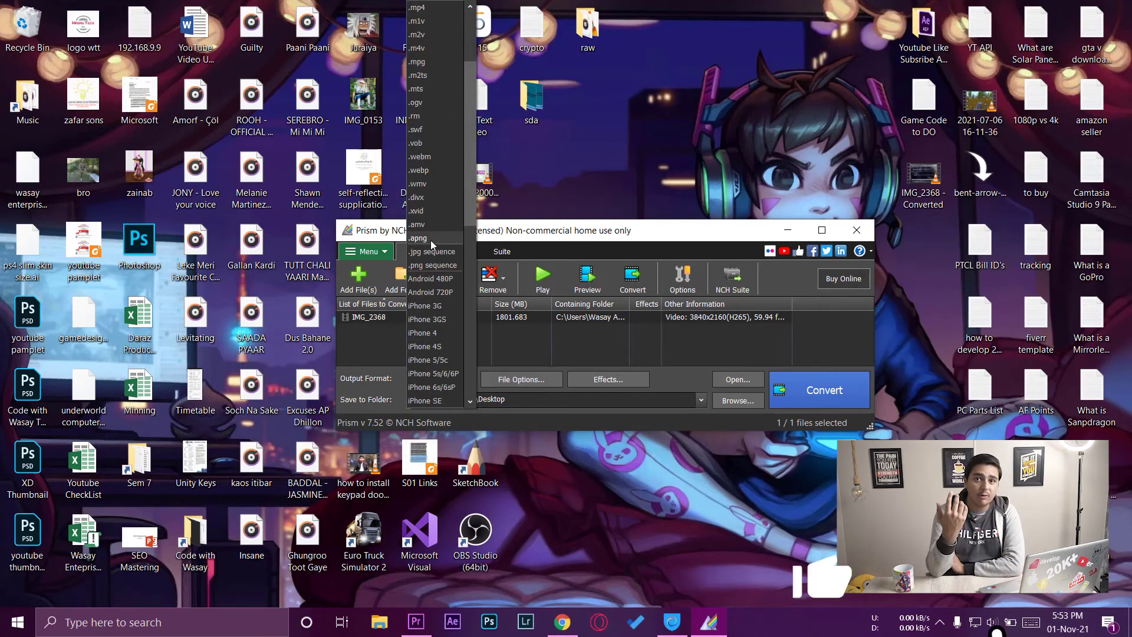
{"action": "scroll", "coordinate": [430, 147], "scroll_direction": "up", "scroll_amount": 3}
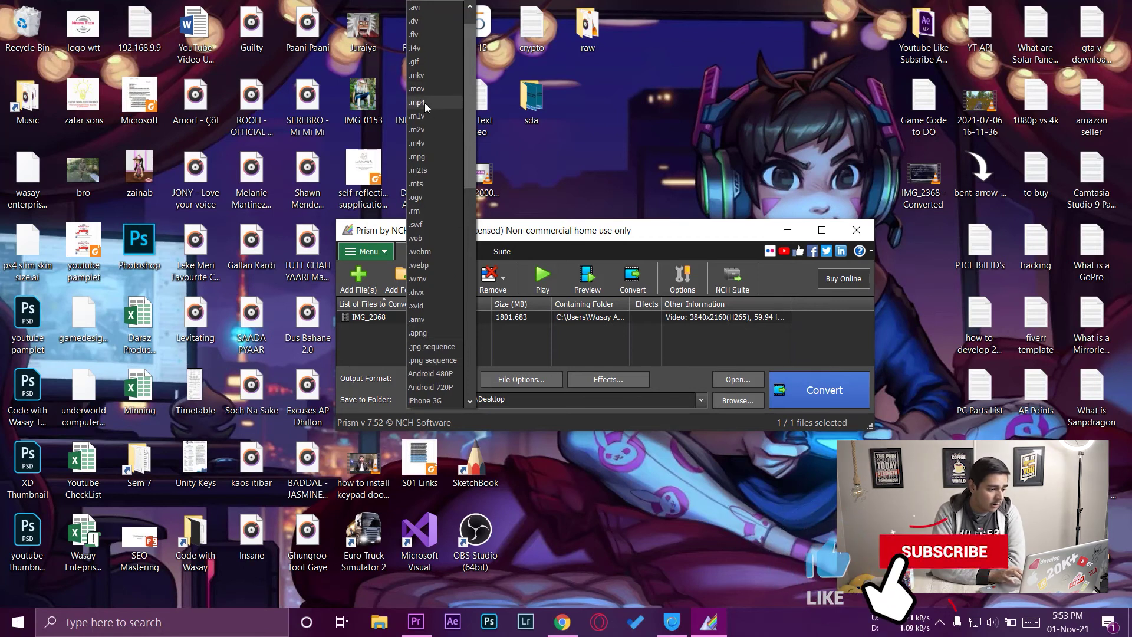
{"action": "left_click", "coordinate": [424, 103]}
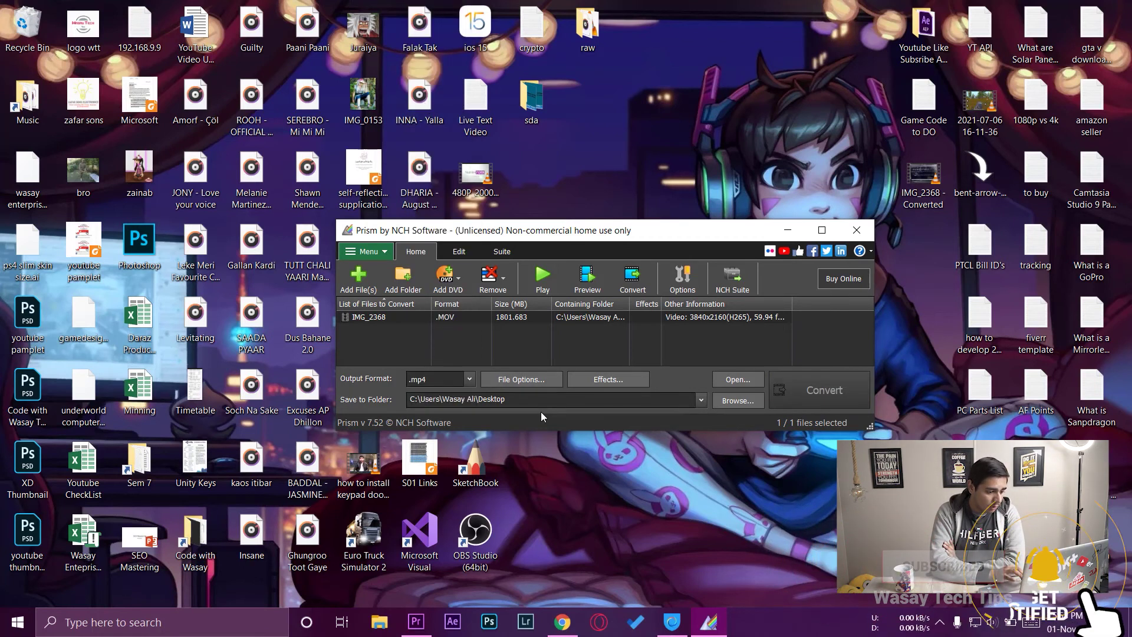
{"action": "left_click", "coordinate": [740, 405]}
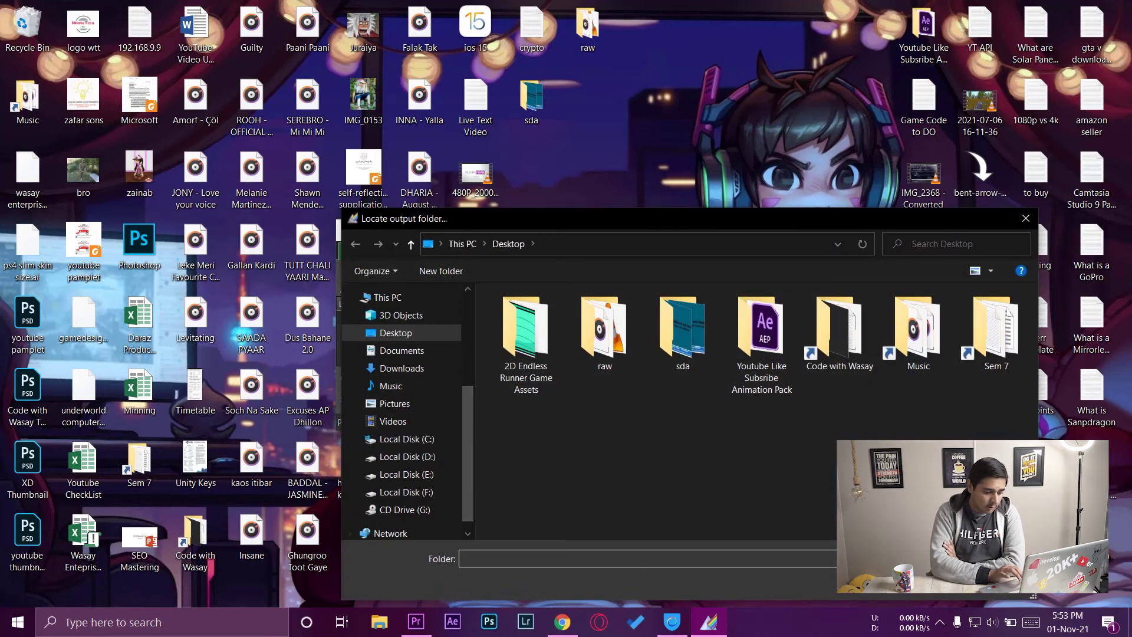
{"action": "key", "text": "Escape"}
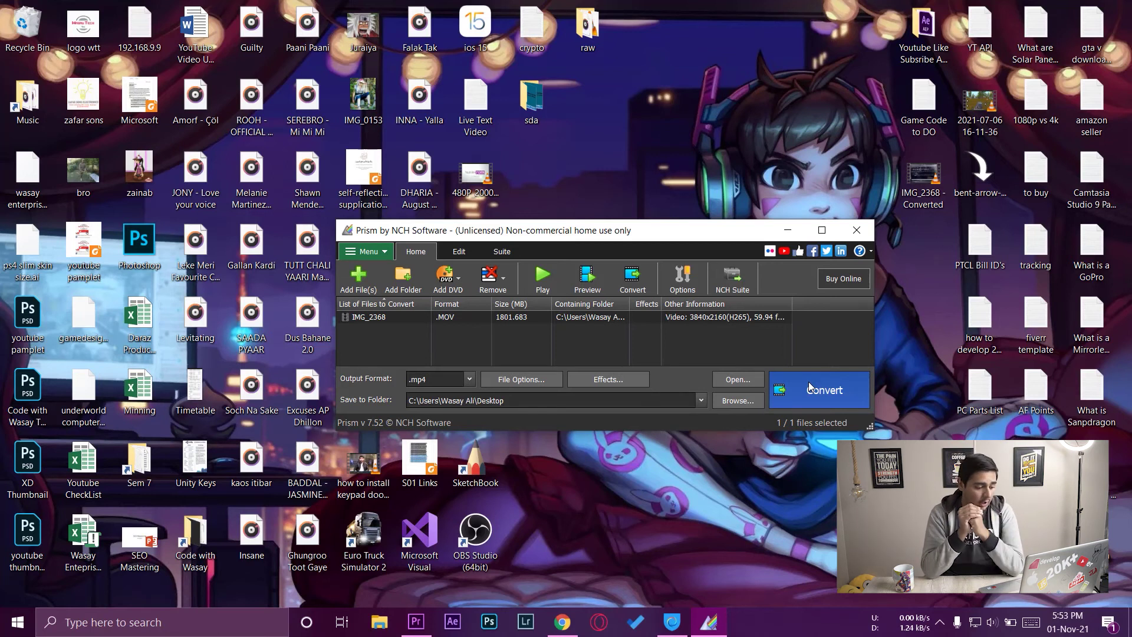
{"action": "left_click", "coordinate": [809, 387]}
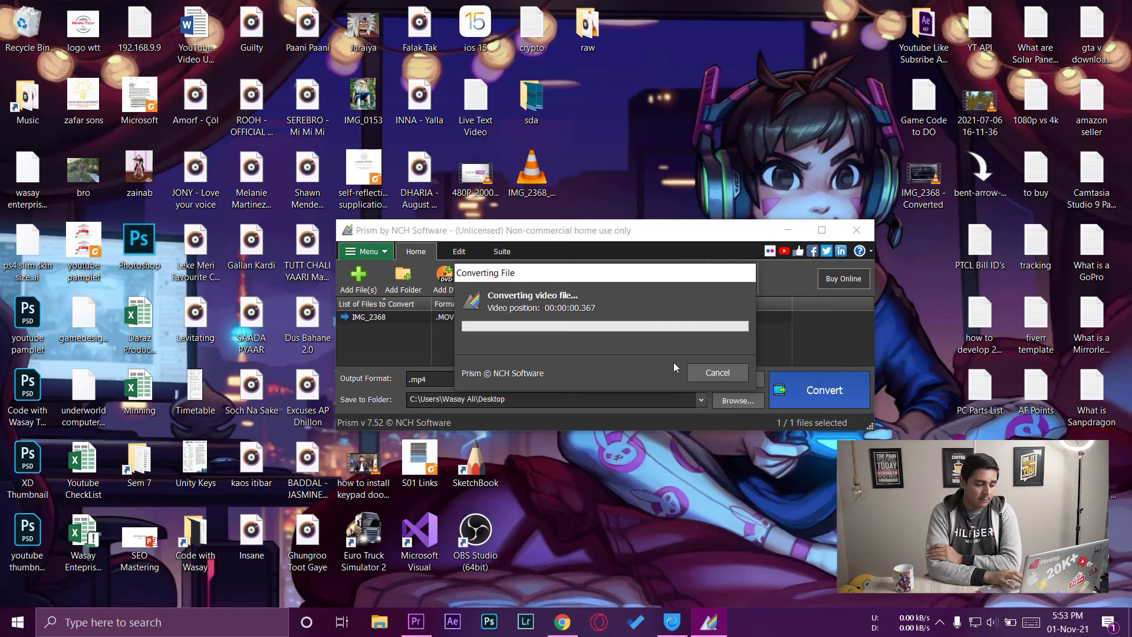
- Cancel the IMG_2368 conversion after it reaches 0.367 seconds
{"action": "left_click", "coordinate": [709, 376]}
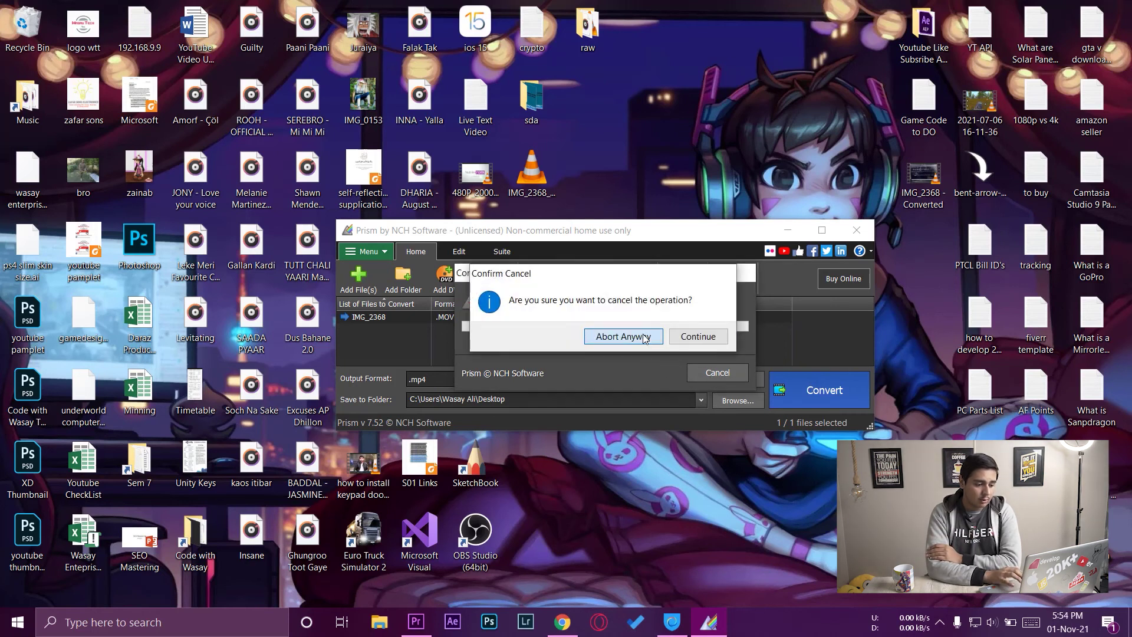